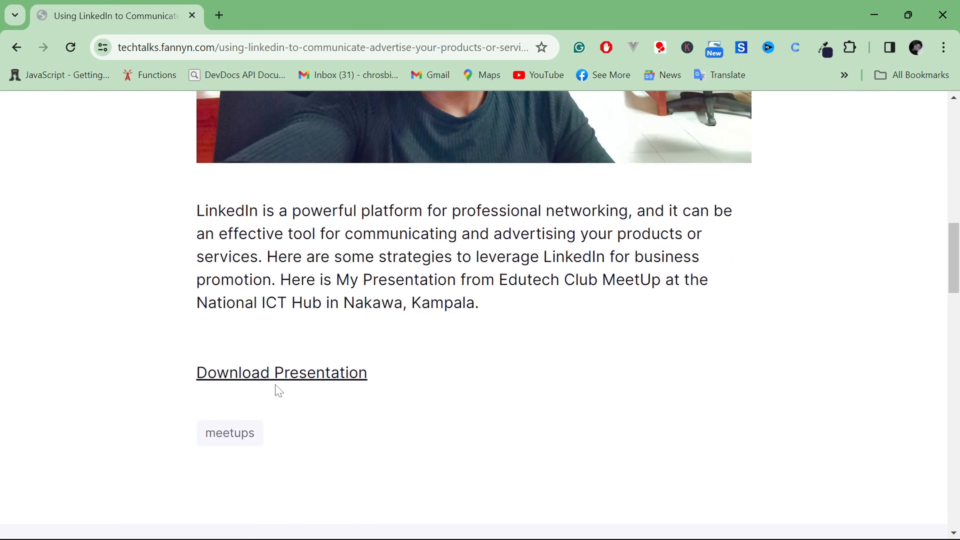
Open the LinkedIn presentation from the article and look through its slides up to Sponsored Content and Advertising
{"action": "left_click", "coordinate": [324, 381]}
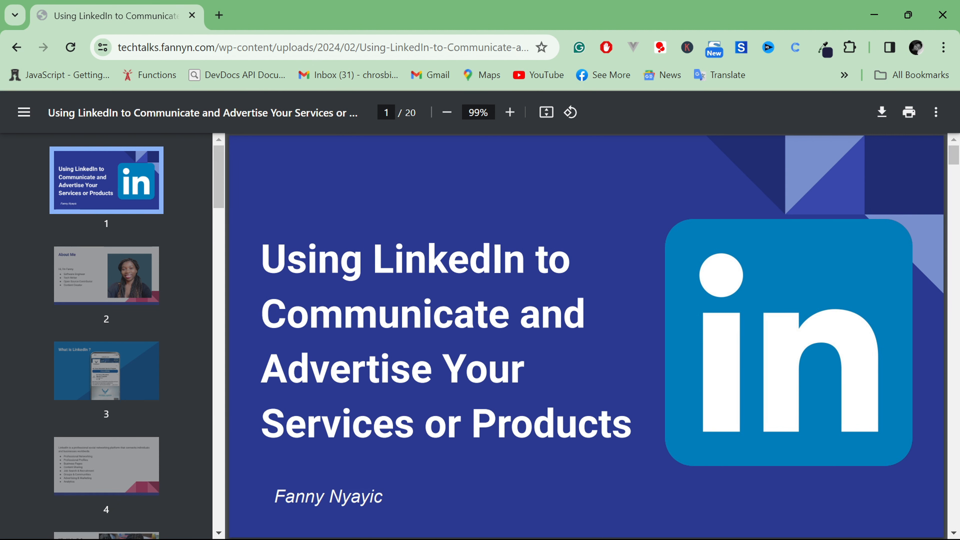
{"action": "scroll", "coordinate": [589, 308], "scroll_direction": "down", "scroll_amount": 5}
{"action": "scroll", "coordinate": [539, 386], "scroll_direction": "down", "scroll_amount": 20}
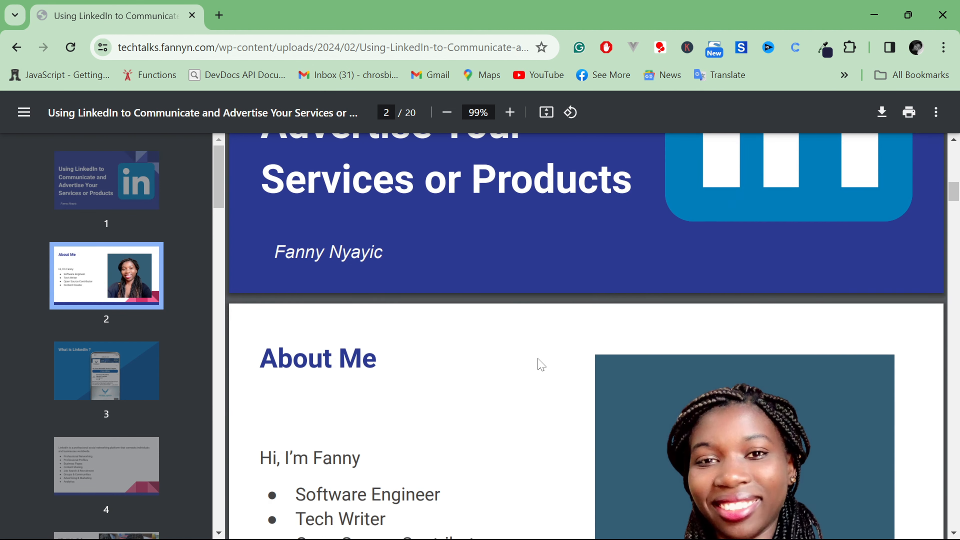
{"action": "scroll", "coordinate": [540, 364], "scroll_direction": "up", "scroll_amount": 4}
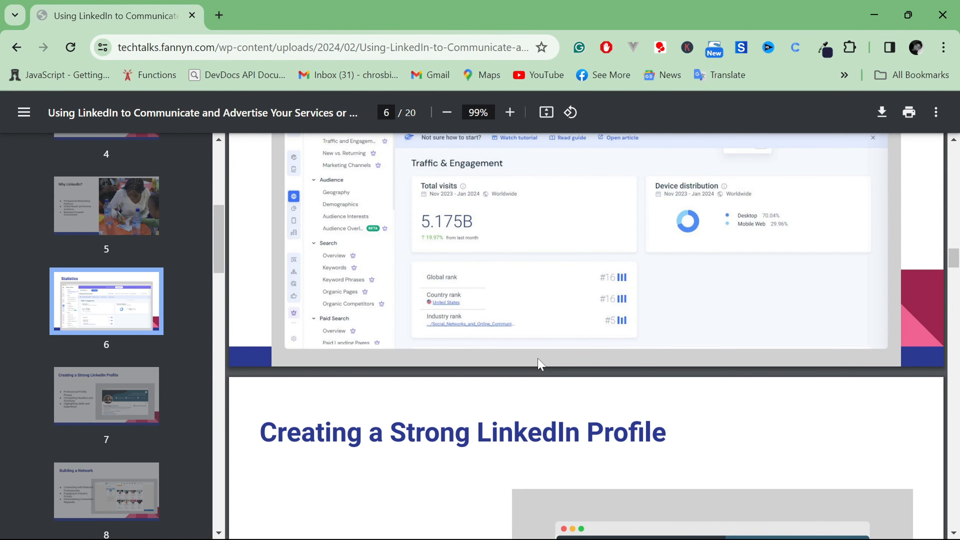
{"action": "scroll", "coordinate": [539, 364], "scroll_direction": "up", "scroll_amount": 3}
{"action": "scroll", "coordinate": [536, 363], "scroll_direction": "down", "scroll_amount": 20}
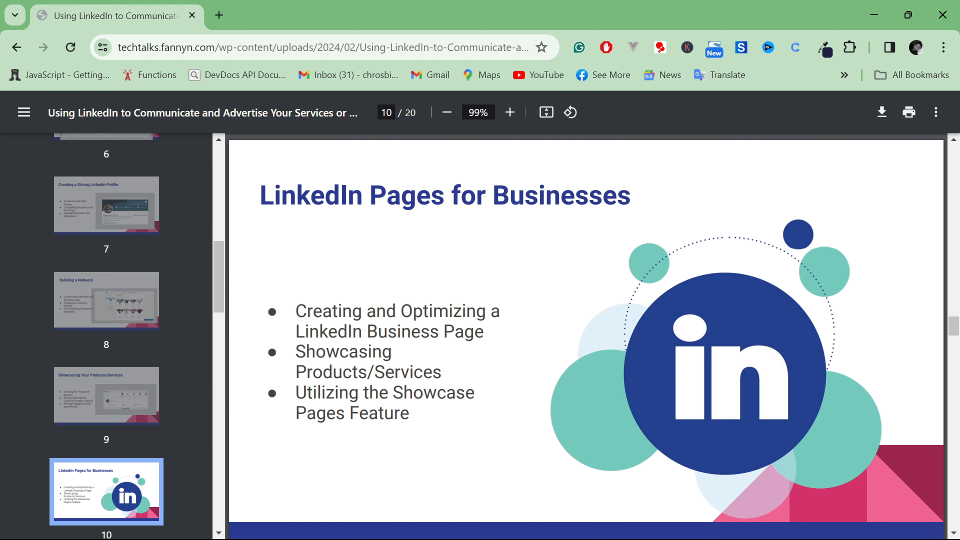
{"action": "scroll", "coordinate": [586, 336], "scroll_direction": "down", "scroll_amount": 10}
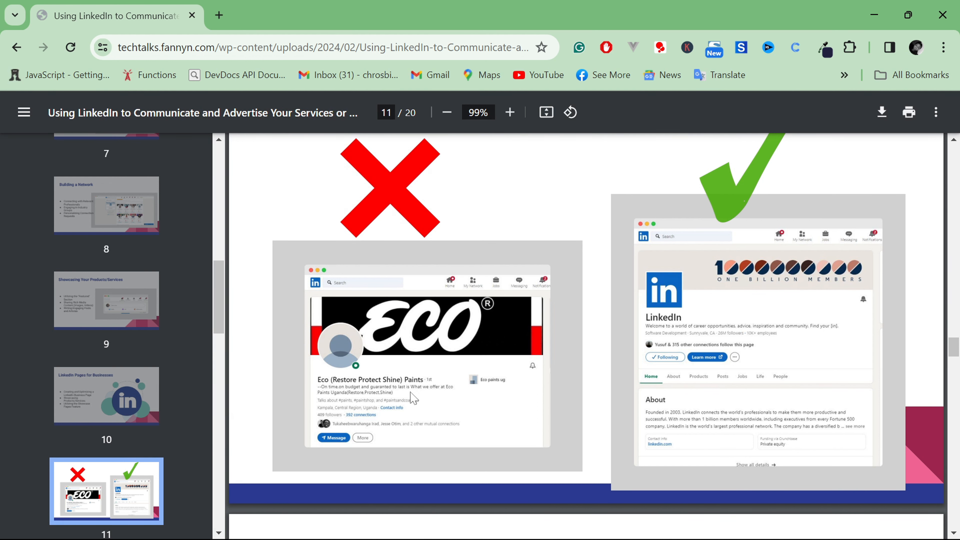
{"action": "scroll", "coordinate": [412, 397], "scroll_direction": "down", "scroll_amount": 4}
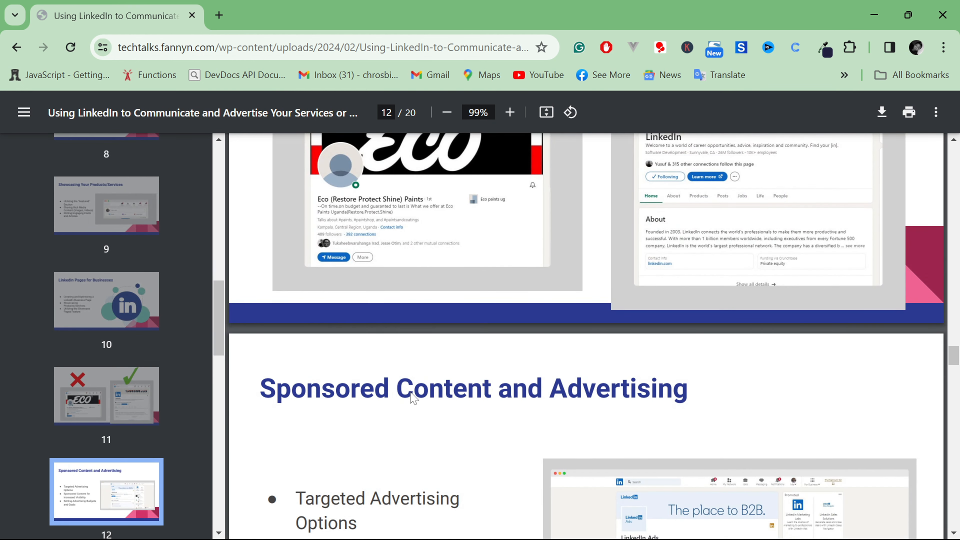
Open LinkedIn in a new browser tab and go to the home feed to view the My pages list
{"action": "left_click", "coordinate": [219, 15]}
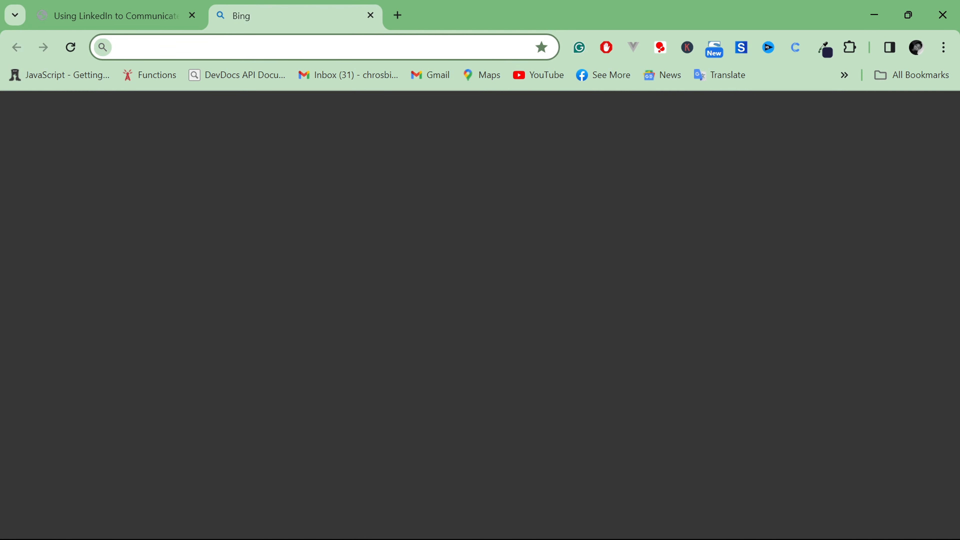
{"action": "key", "text": "Return"}
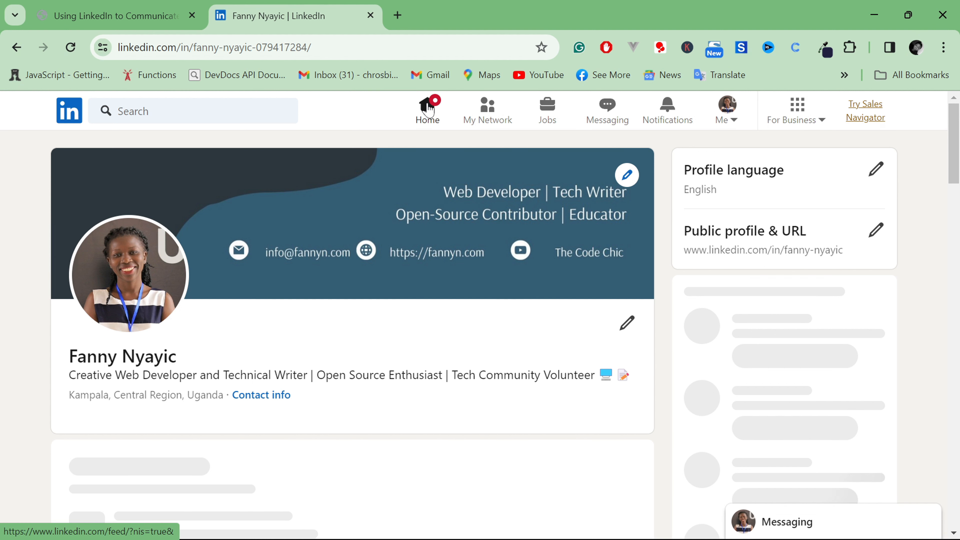
{"action": "left_click", "coordinate": [428, 109]}
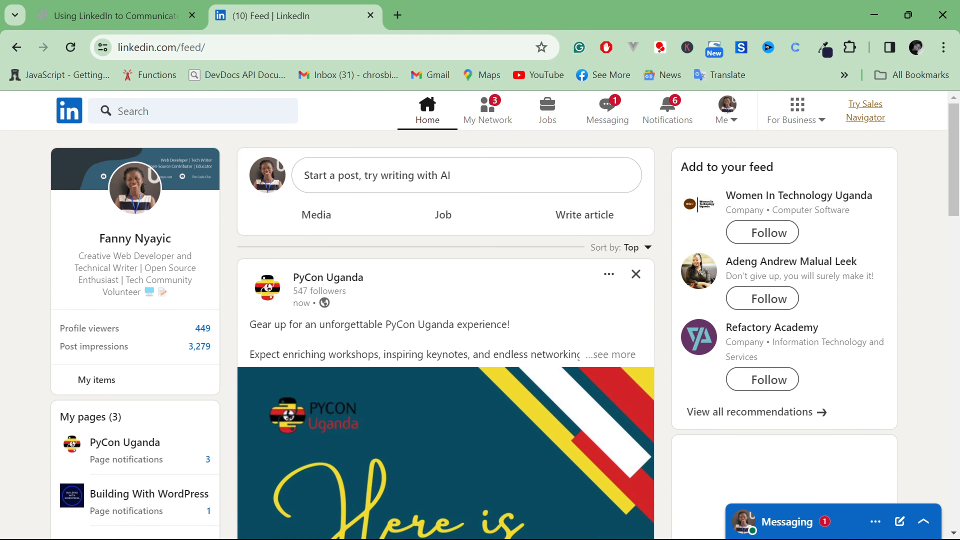
{"action": "scroll", "coordinate": [122, 384], "scroll_direction": "down", "scroll_amount": 2}
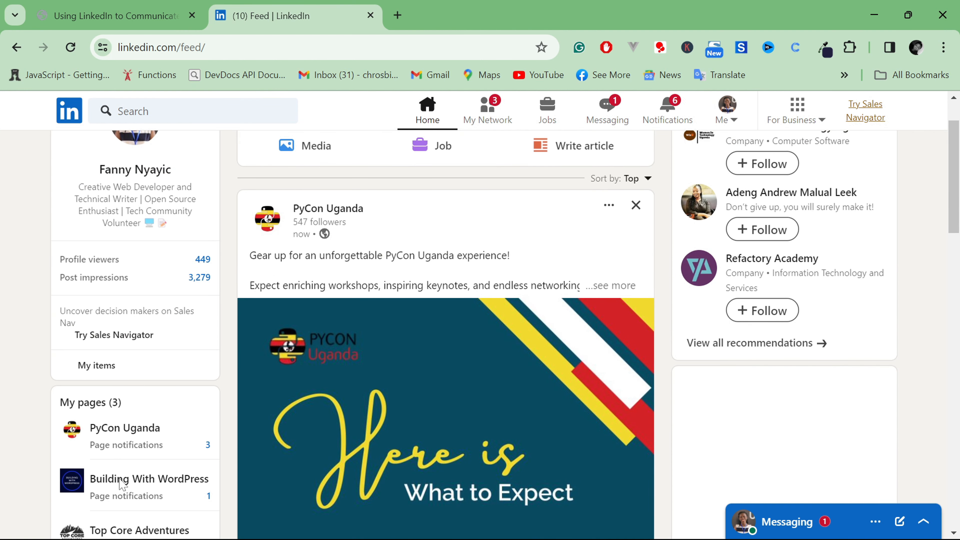
{"action": "scroll", "coordinate": [141, 413], "scroll_direction": "down", "scroll_amount": 3}
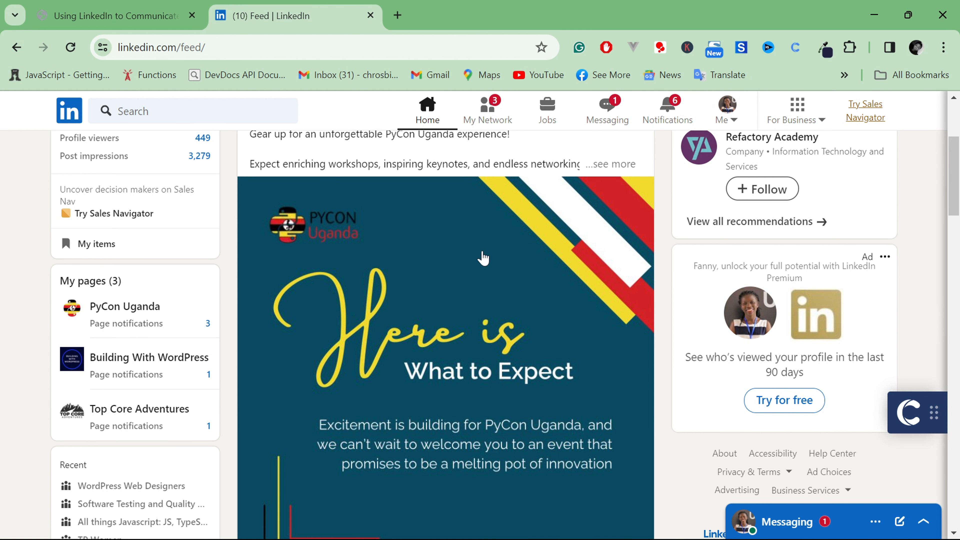
Start creating a company page from the business options, choosing Company as the page type
{"action": "left_click", "coordinate": [820, 120]}
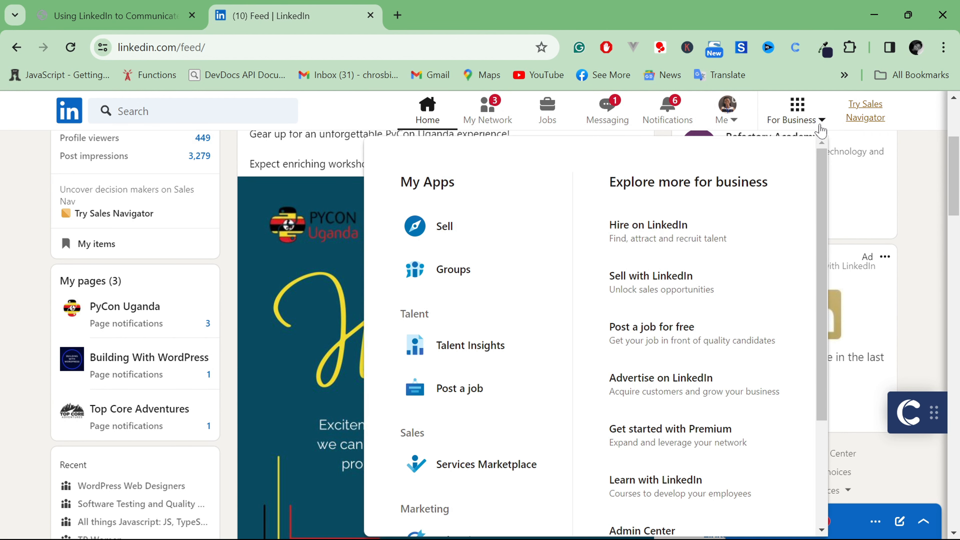
{"action": "left_click_drag", "start_coordinate": [822, 158], "coordinate": [820, 318]}
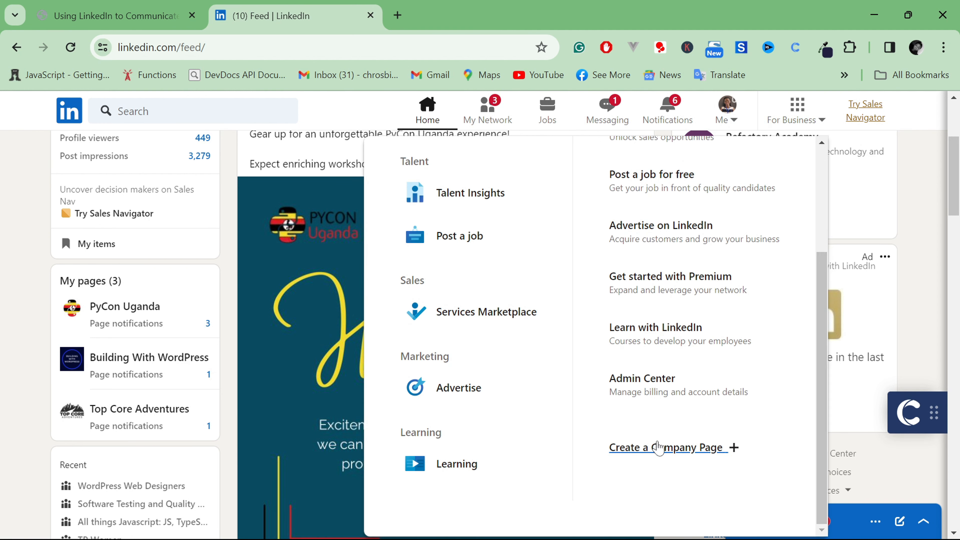
{"action": "left_click", "coordinate": [693, 458]}
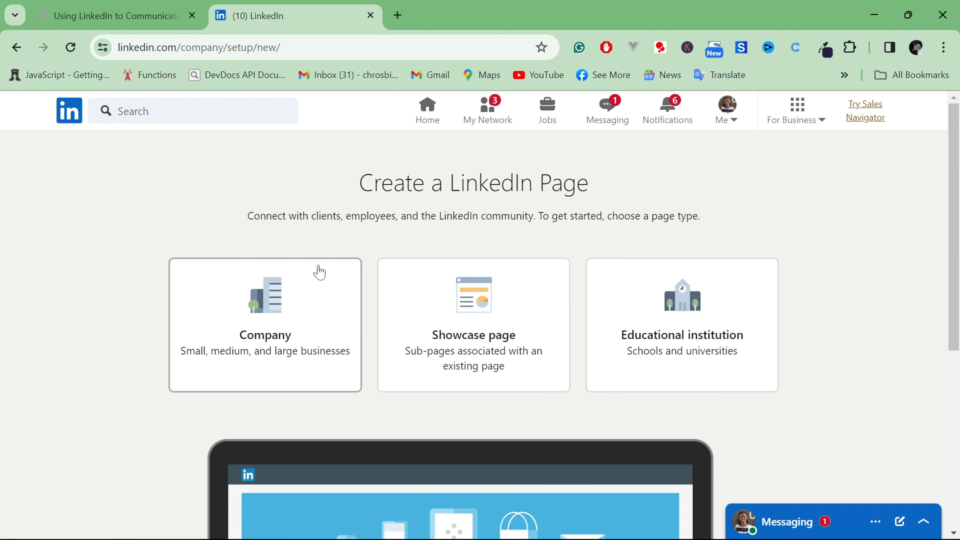
{"action": "left_click", "coordinate": [274, 320]}
{"action": "scroll", "coordinate": [349, 281], "scroll_direction": "down", "scroll_amount": 3}
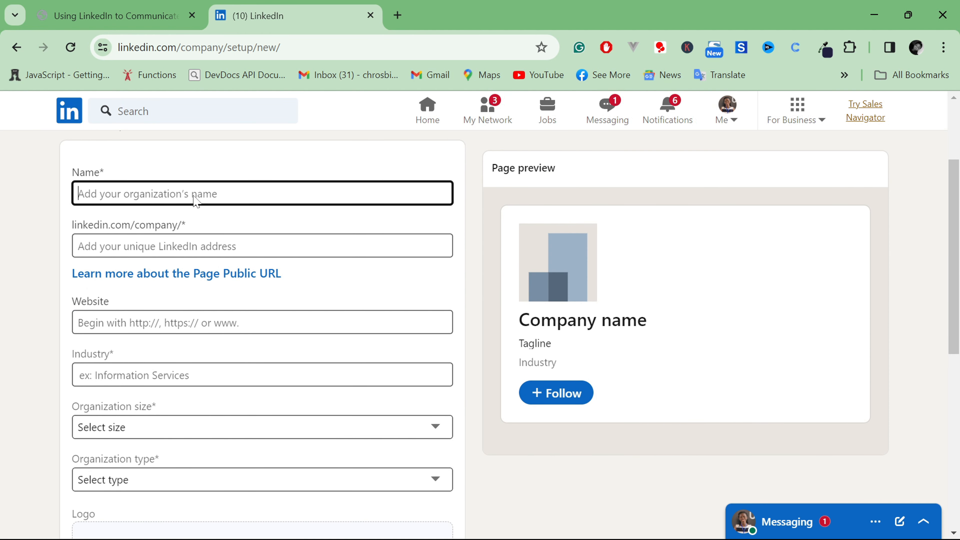
Try jjjjj as the organization's name in the page form, and clear it
{"action": "type", "text": "jjjjj"}
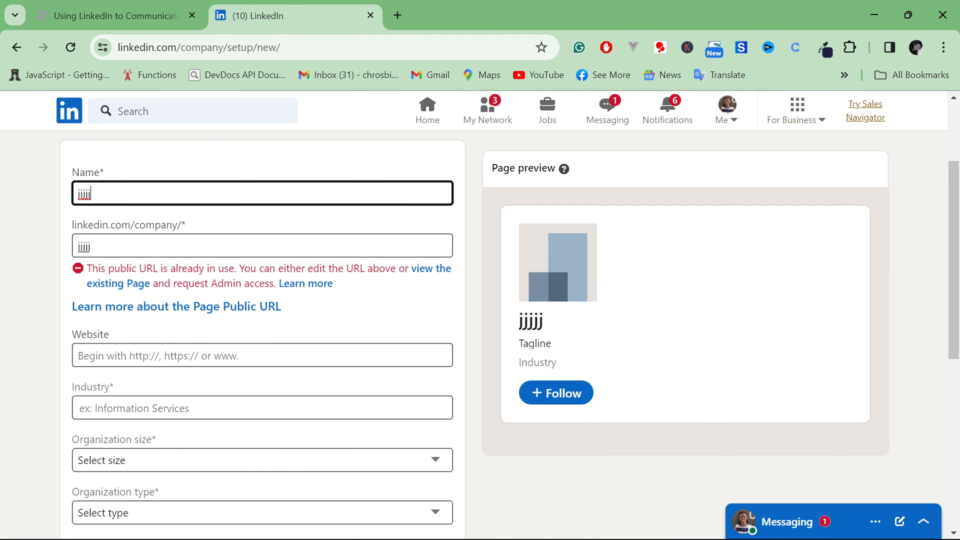
{"action": "key", "text": "BackSpace"}
{"action": "key", "text": "BackSpace"}
{"action": "key", "text": "BackSpace"}
{"action": "key", "text": "BackSpace"}
{"action": "key", "text": "BackSpace"}
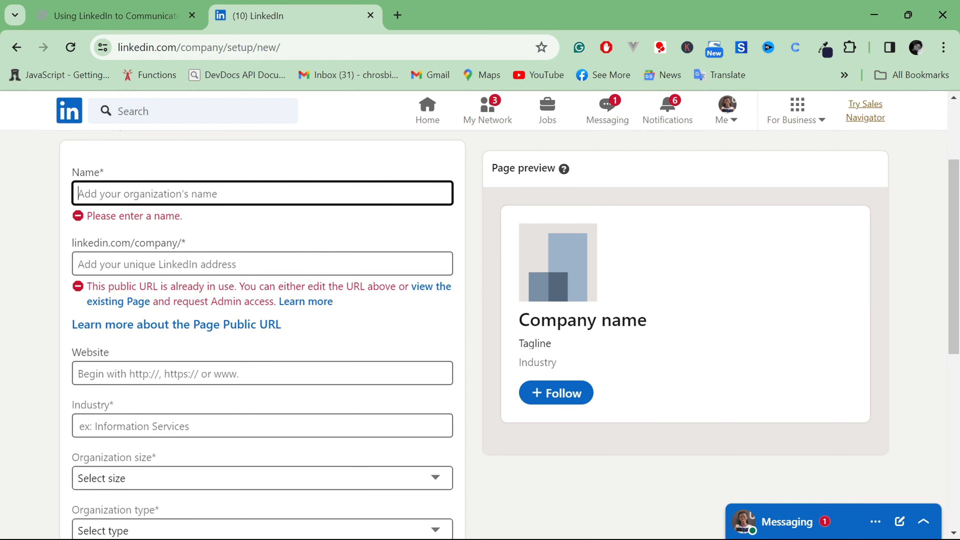
Examine the Industry field and the available organization size and organization type options in the company page form
{"action": "scroll", "coordinate": [171, 280], "scroll_direction": "down", "scroll_amount": 3}
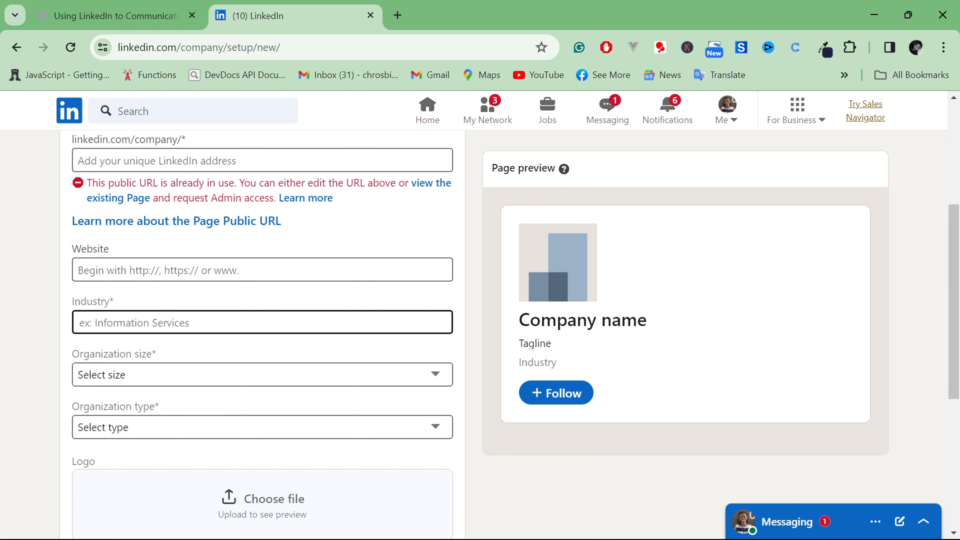
{"action": "left_click", "coordinate": [163, 323]}
{"action": "scroll", "coordinate": [172, 325], "scroll_direction": "down", "scroll_amount": 2}
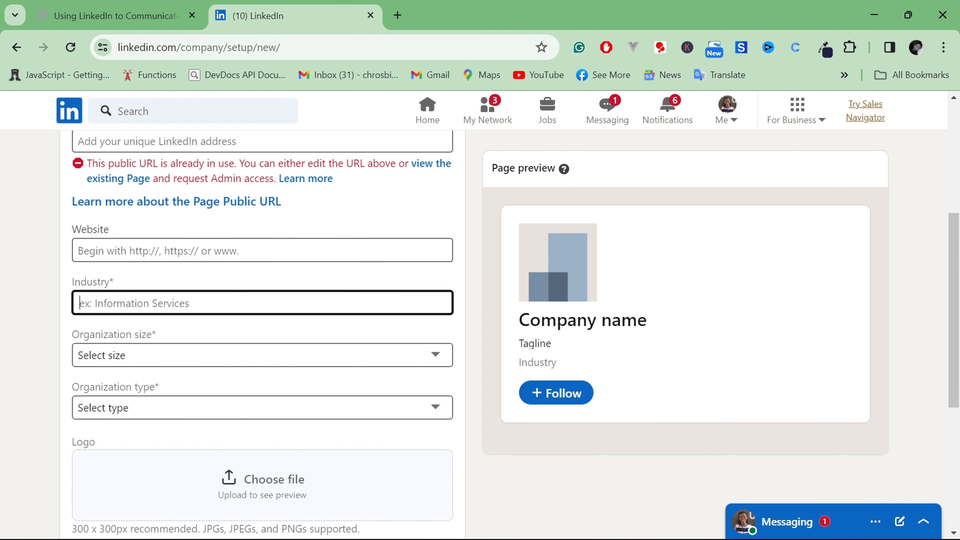
{"action": "left_click", "coordinate": [172, 324]}
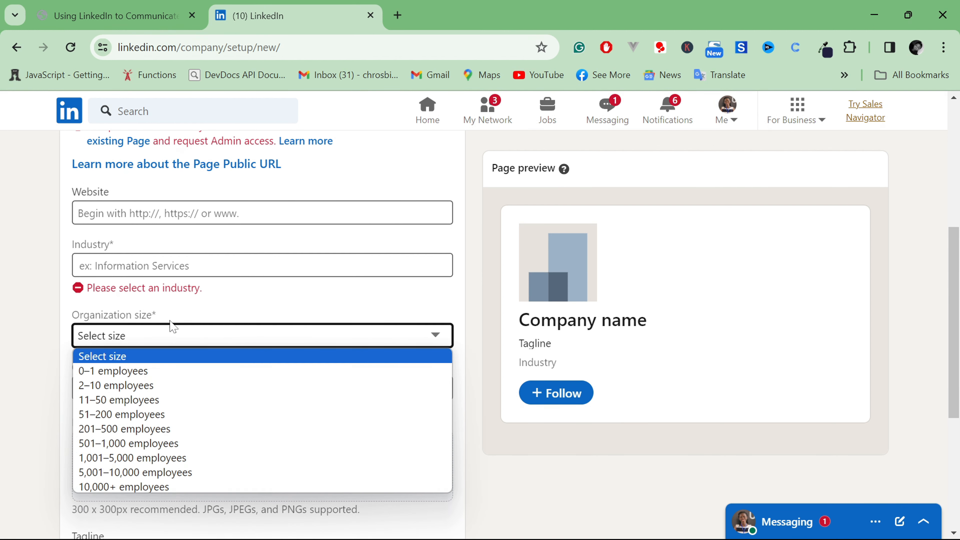
{"action": "left_click", "coordinate": [176, 332]}
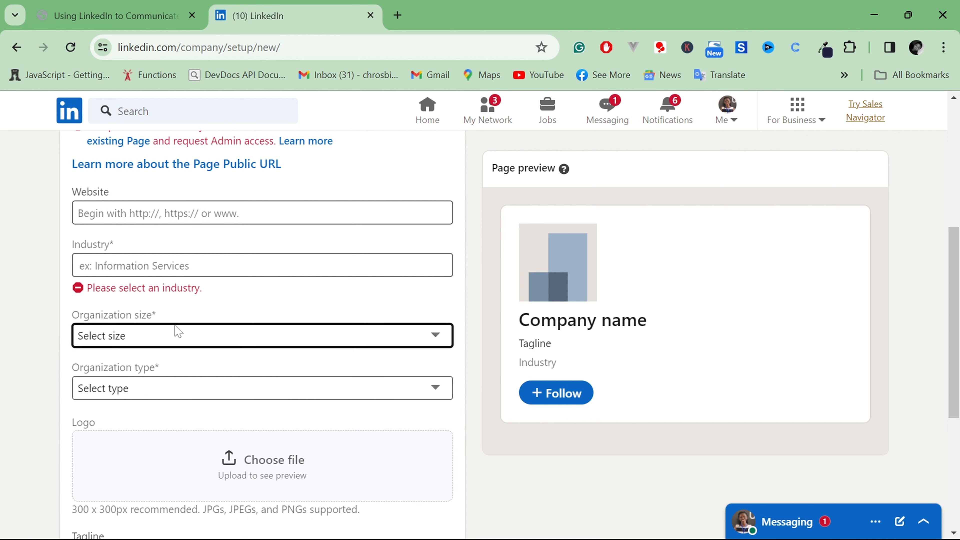
{"action": "scroll", "coordinate": [141, 366], "scroll_direction": "down", "scroll_amount": 3}
{"action": "left_click", "coordinate": [167, 264]}
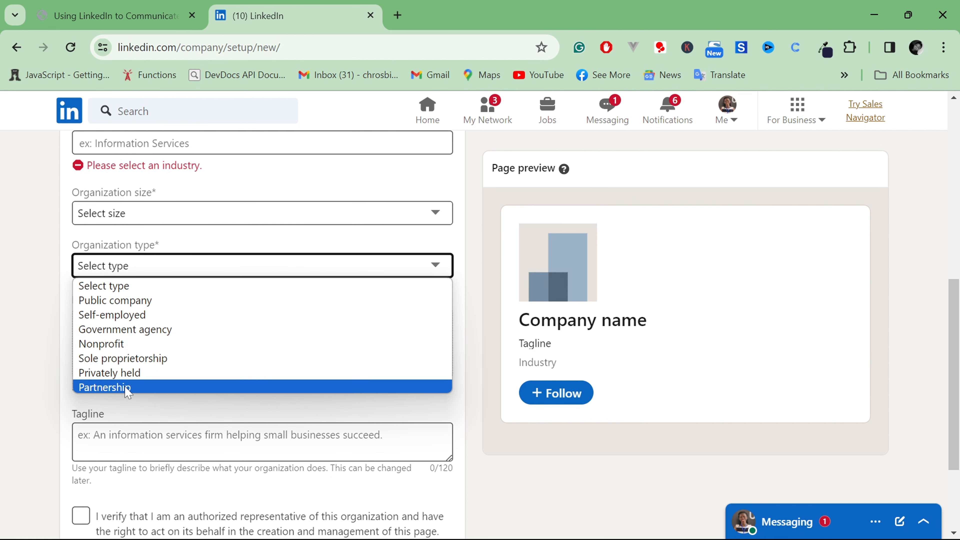
{"action": "left_click", "coordinate": [135, 284]}
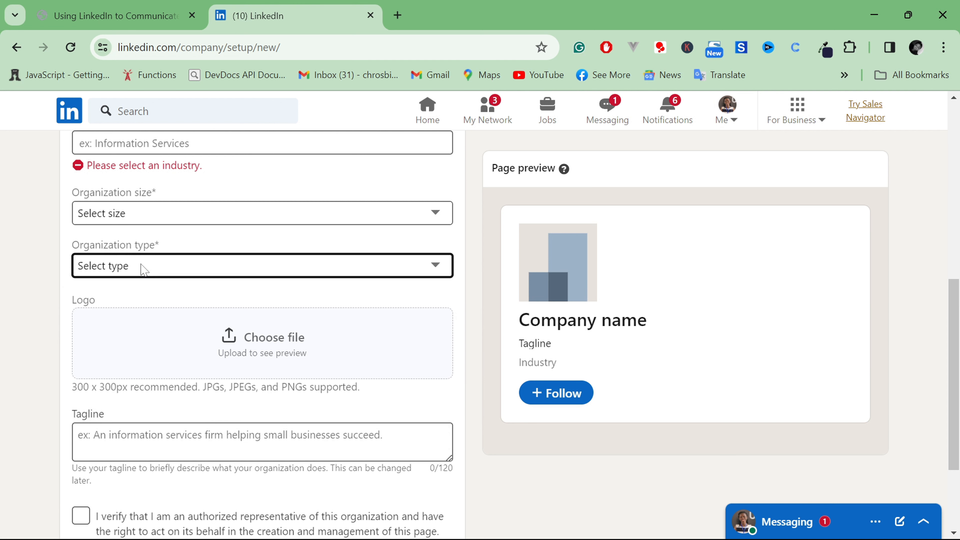
Inspect the logo upload and tagline fields of the company page form without choosing a file
{"action": "scroll", "coordinate": [144, 269], "scroll_direction": "down", "scroll_amount": 3}
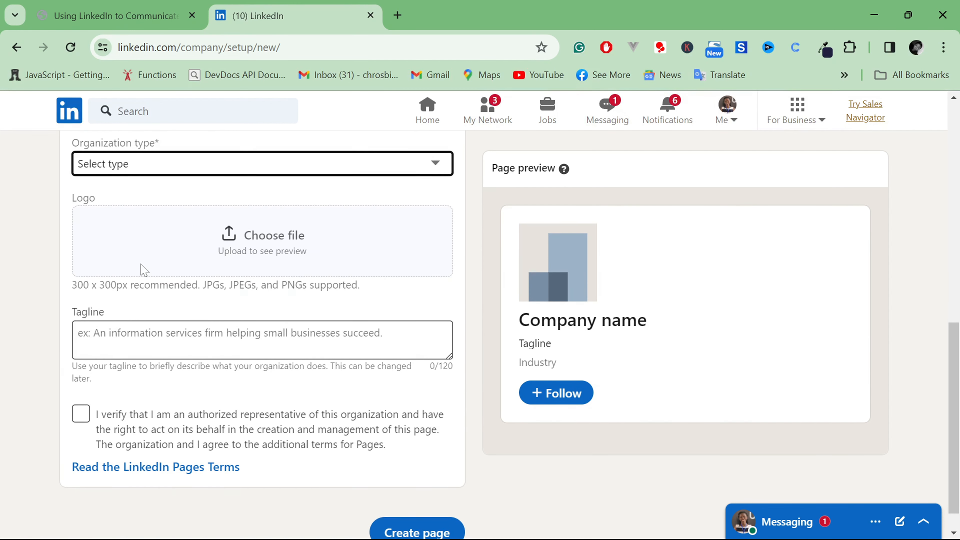
{"action": "left_click", "coordinate": [267, 239]}
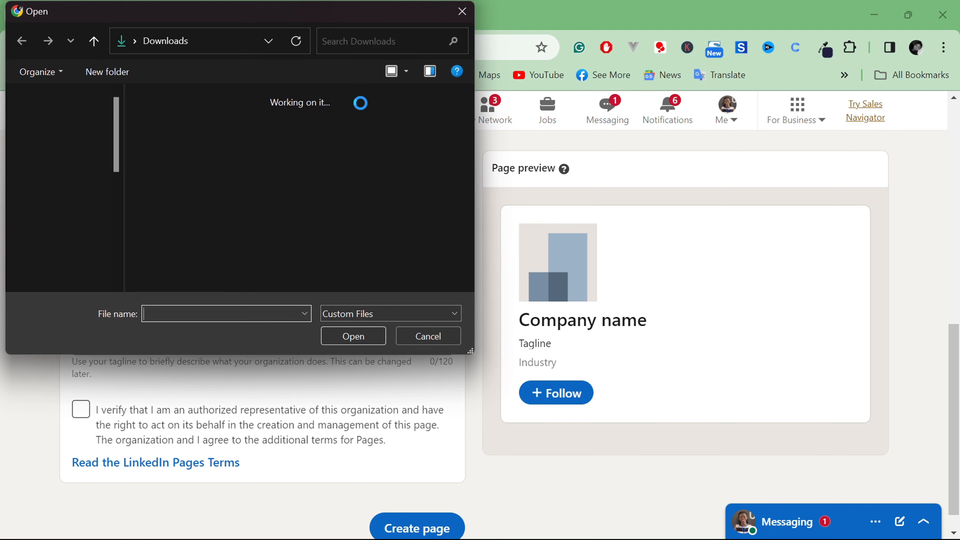
{"action": "left_click", "coordinate": [460, 13]}
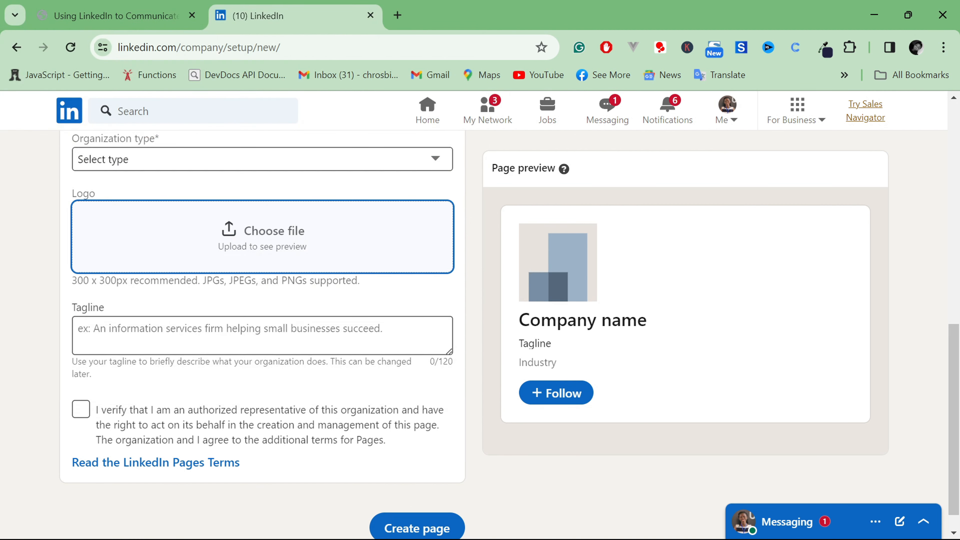
{"action": "scroll", "coordinate": [262, 321], "scroll_direction": "down", "scroll_amount": 1}
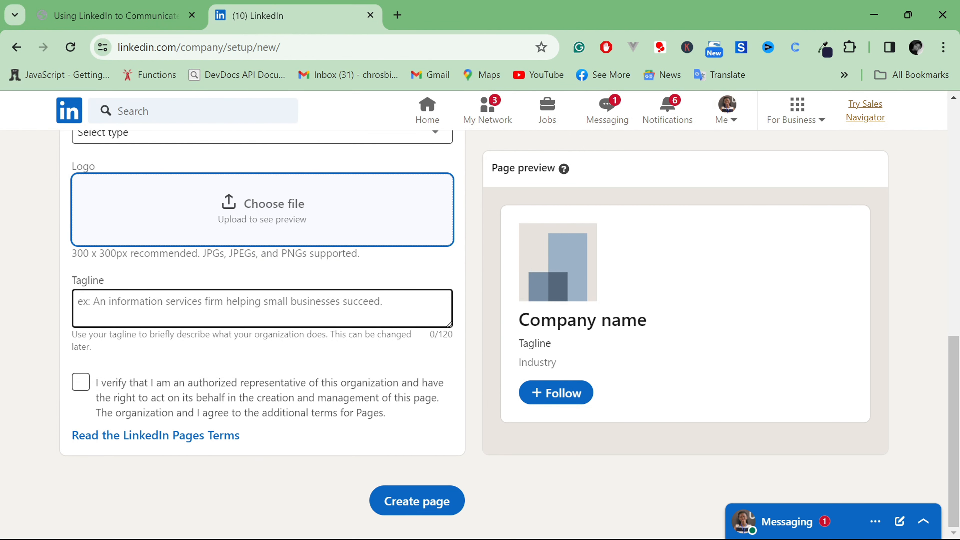
{"action": "left_click", "coordinate": [263, 308]}
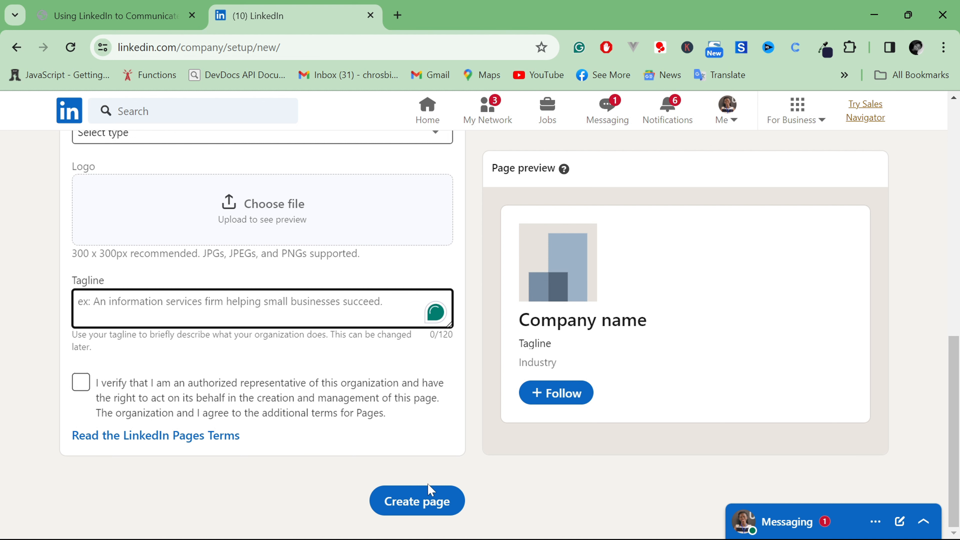
Return to the home feed, open the Building With WordPress page and look through its admin feed
{"action": "left_click", "coordinate": [435, 117]}
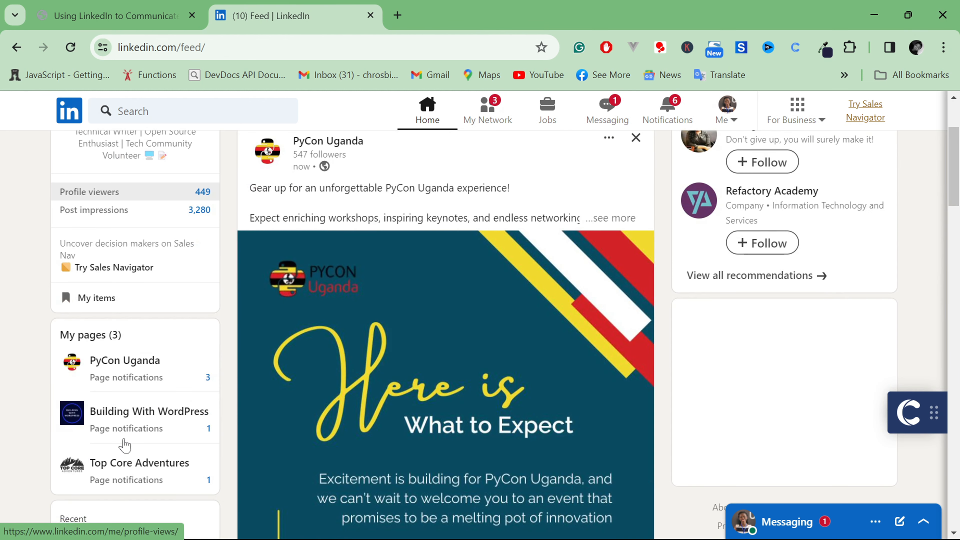
{"action": "left_click", "coordinate": [136, 416]}
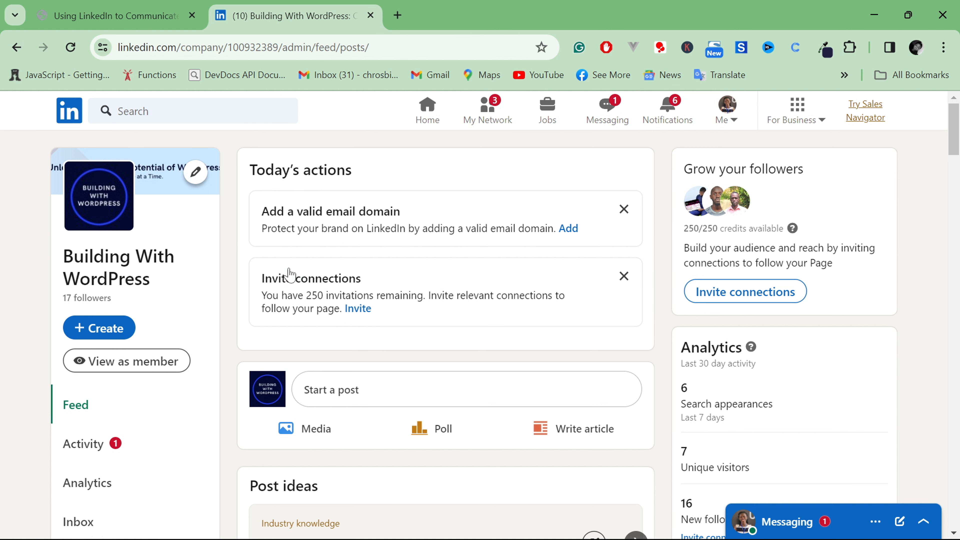
{"action": "scroll", "coordinate": [308, 366], "scroll_direction": "down", "scroll_amount": 10}
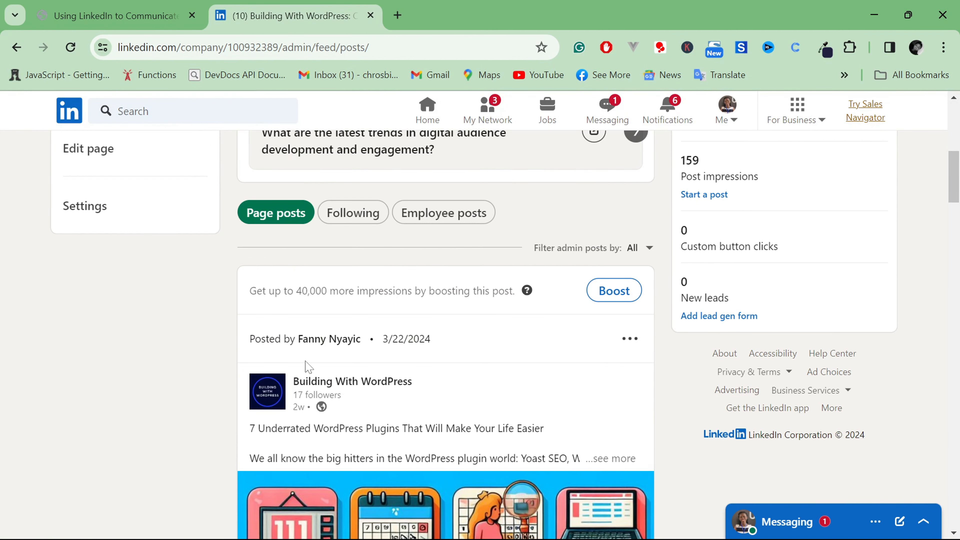
{"action": "scroll", "coordinate": [308, 366], "scroll_direction": "up", "scroll_amount": 5}
{"action": "scroll", "coordinate": [306, 364], "scroll_direction": "up", "scroll_amount": 3}
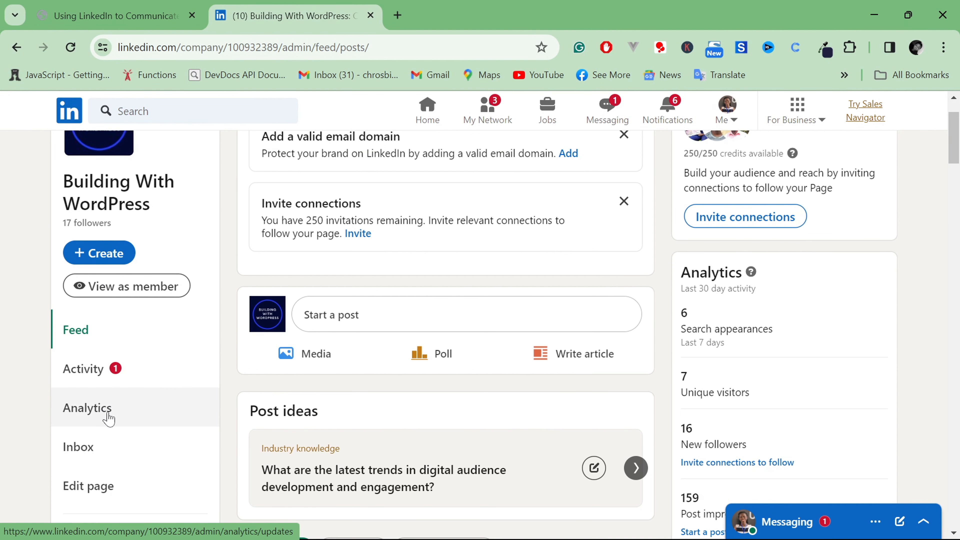
Open the inbox of the Building With WordPress page and view its messages area
{"action": "scroll", "coordinate": [104, 414], "scroll_direction": "down", "scroll_amount": 2}
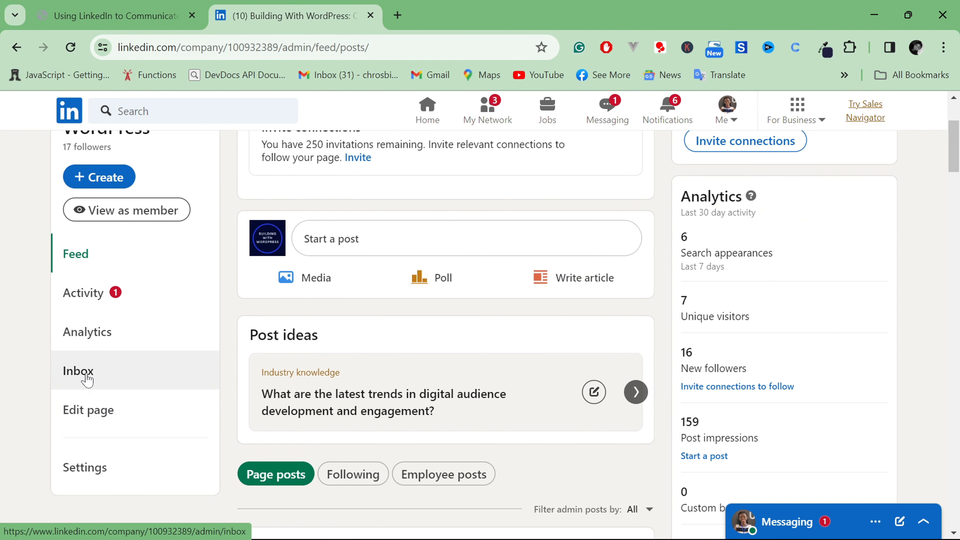
{"action": "left_click", "coordinate": [79, 371]}
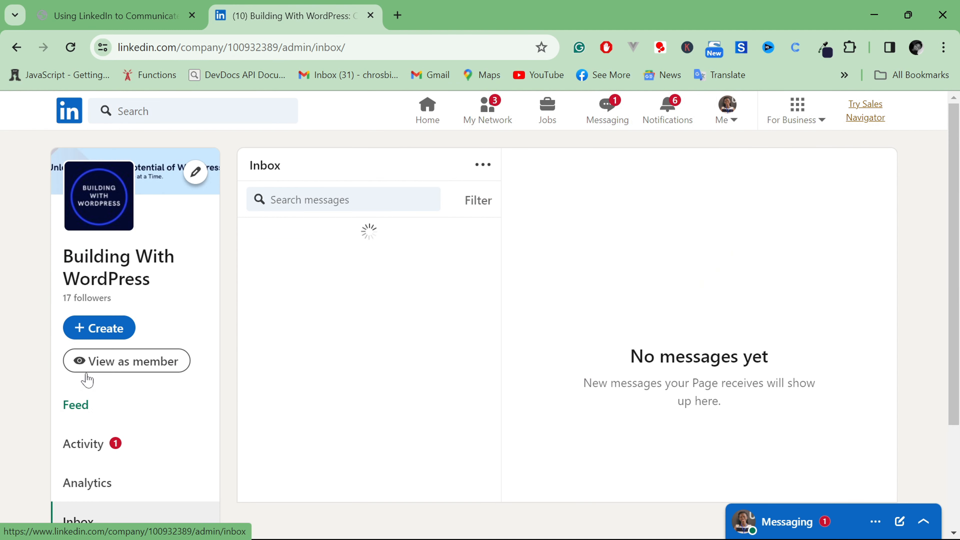
{"action": "scroll", "coordinate": [79, 432], "scroll_direction": "down", "scroll_amount": 2}
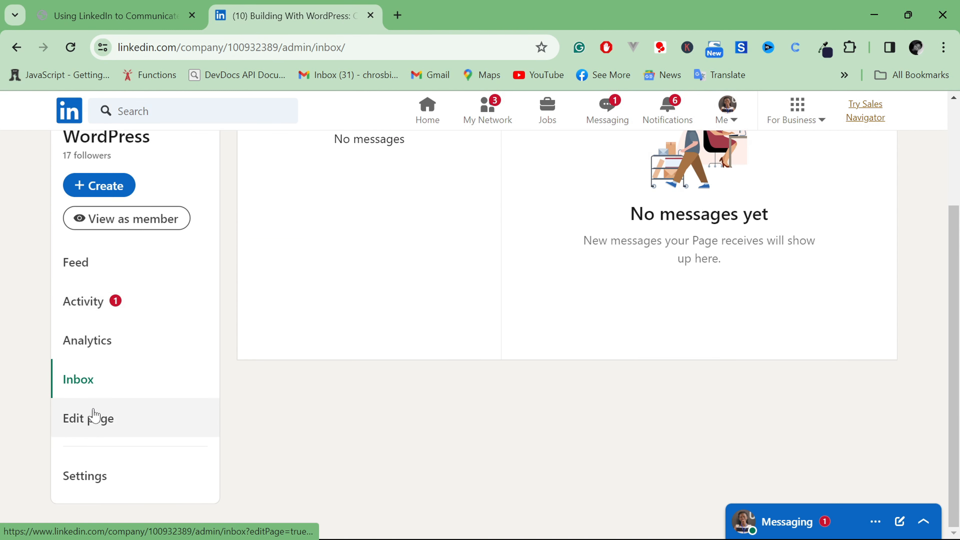
Open the page editor and review the Overview details, from the description and website URL through to the specialties
{"action": "left_click", "coordinate": [90, 424]}
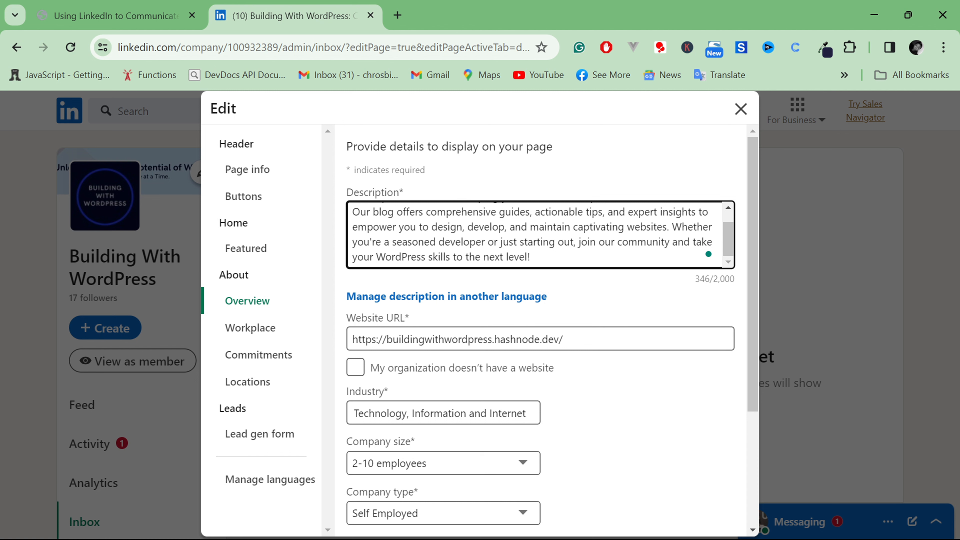
{"action": "scroll", "coordinate": [470, 299], "scroll_direction": "down", "scroll_amount": 3}
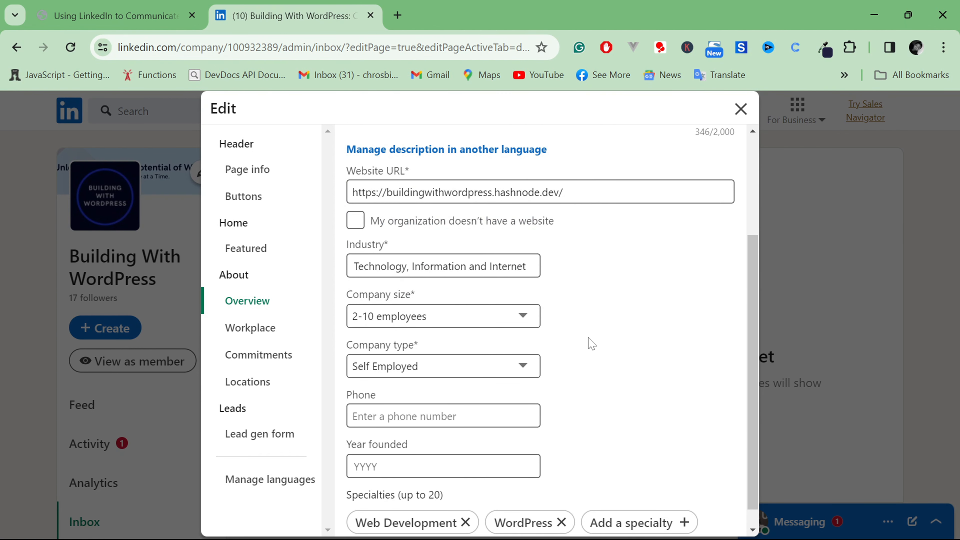
{"action": "scroll", "coordinate": [590, 343], "scroll_direction": "down", "scroll_amount": 1}
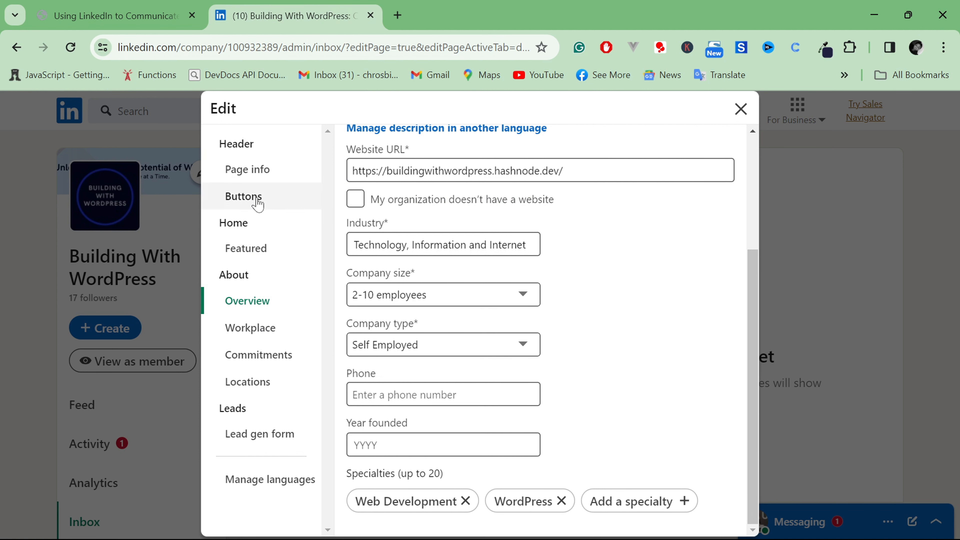
Inspect the Page info and Buttons sections, including the page header preview, and close the page editor without changes
{"action": "left_click", "coordinate": [260, 181]}
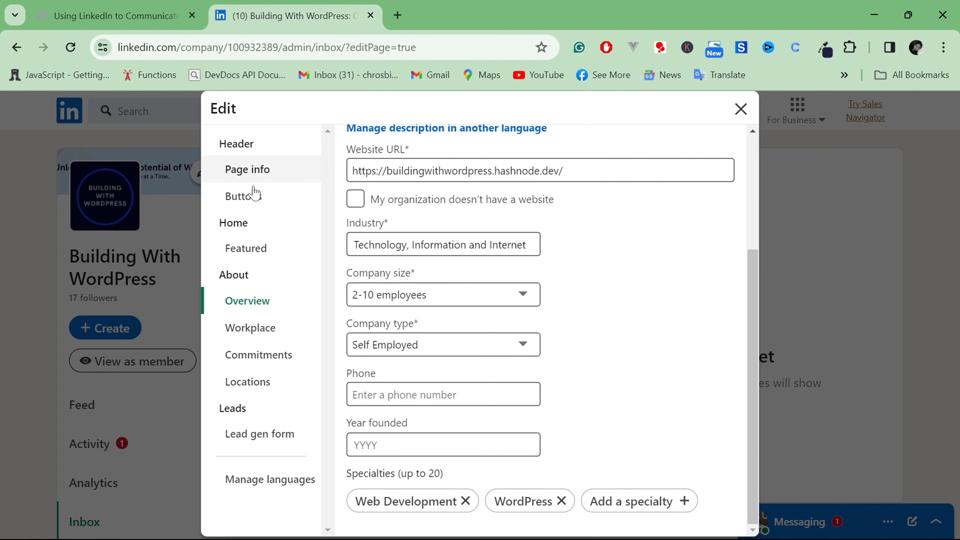
{"action": "left_click", "coordinate": [250, 202]}
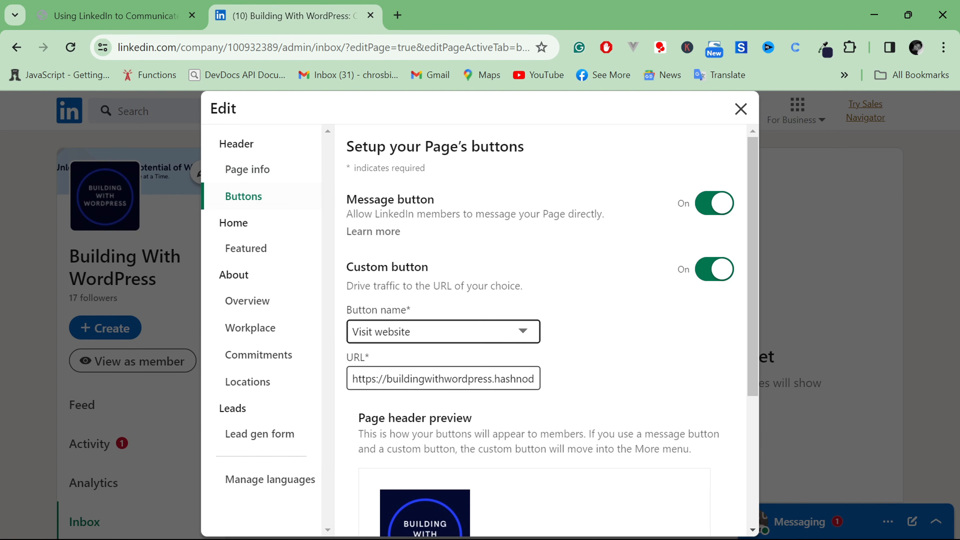
{"action": "scroll", "coordinate": [546, 428], "scroll_direction": "down", "scroll_amount": 2}
{"action": "scroll", "coordinate": [547, 428], "scroll_direction": "down", "scroll_amount": 2}
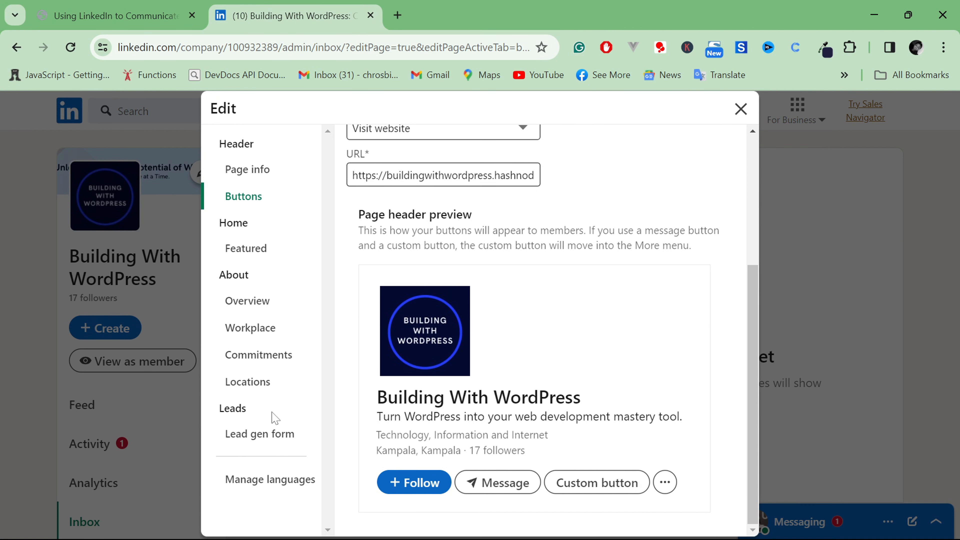
{"action": "left_click", "coordinate": [740, 110]}
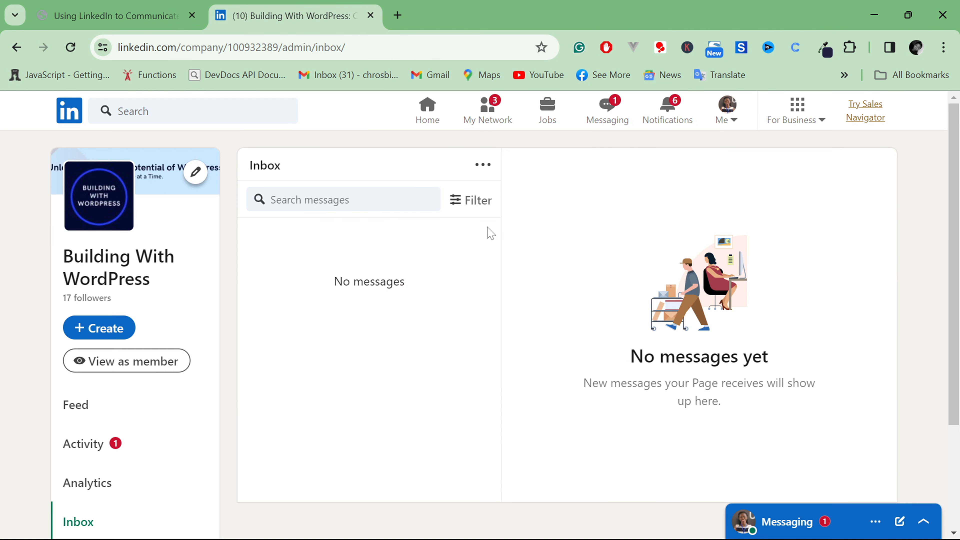
Look over the page's admin feed, open its content analytics and check the date range options without changing the range
{"action": "left_click", "coordinate": [86, 410]}
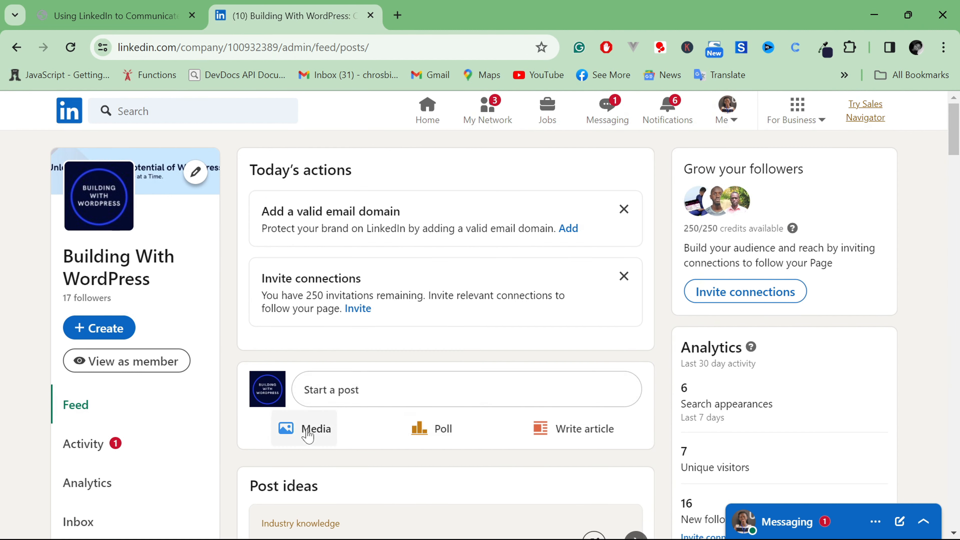
{"action": "scroll", "coordinate": [311, 375], "scroll_direction": "down", "scroll_amount": 2}
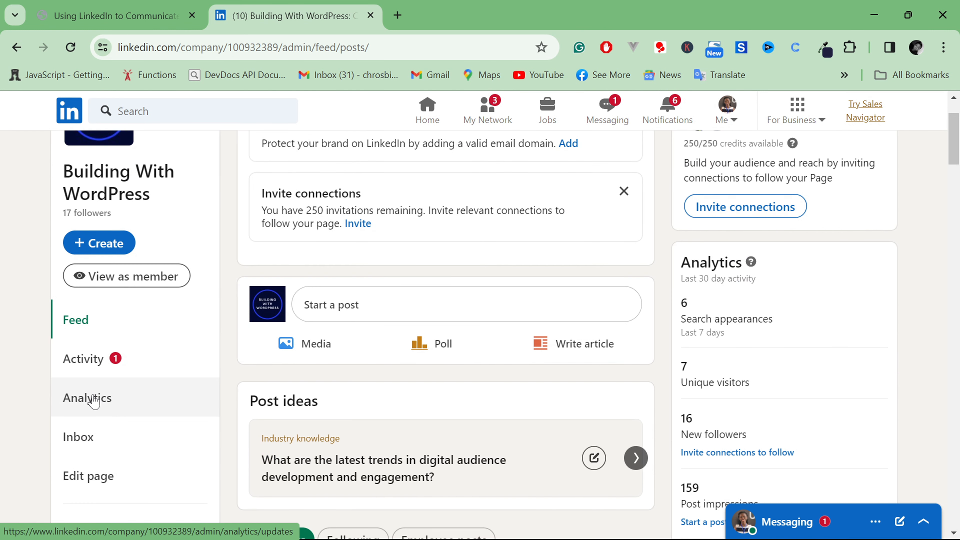
{"action": "left_click", "coordinate": [94, 401]}
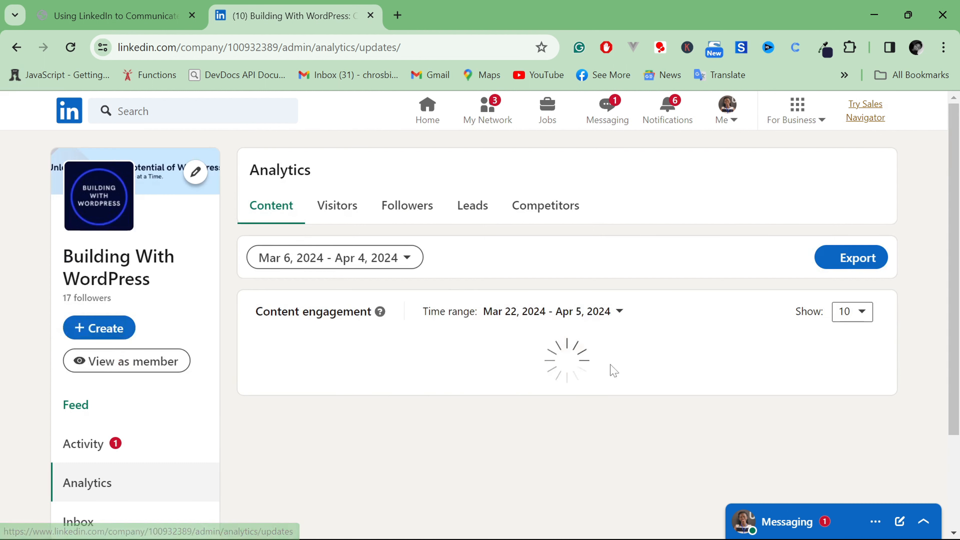
{"action": "scroll", "coordinate": [499, 379], "scroll_direction": "down", "scroll_amount": 1}
{"action": "left_click", "coordinate": [384, 231]}
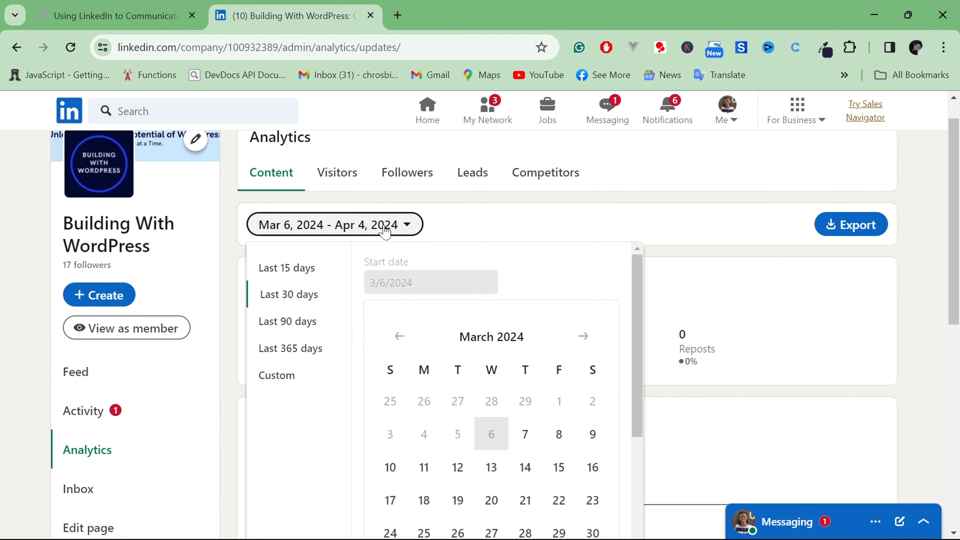
{"action": "left_click", "coordinate": [679, 206]}
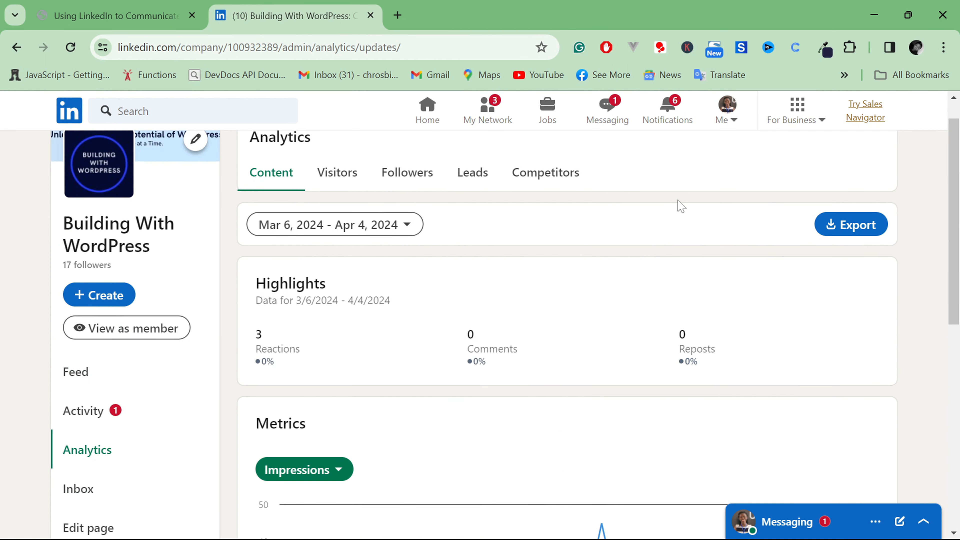
Examine the content analytics highlights and the impressions chart under Metrics
{"action": "scroll", "coordinate": [454, 382], "scroll_direction": "down", "scroll_amount": 5}
{"action": "scroll", "coordinate": [455, 382], "scroll_direction": "up", "scroll_amount": 6}
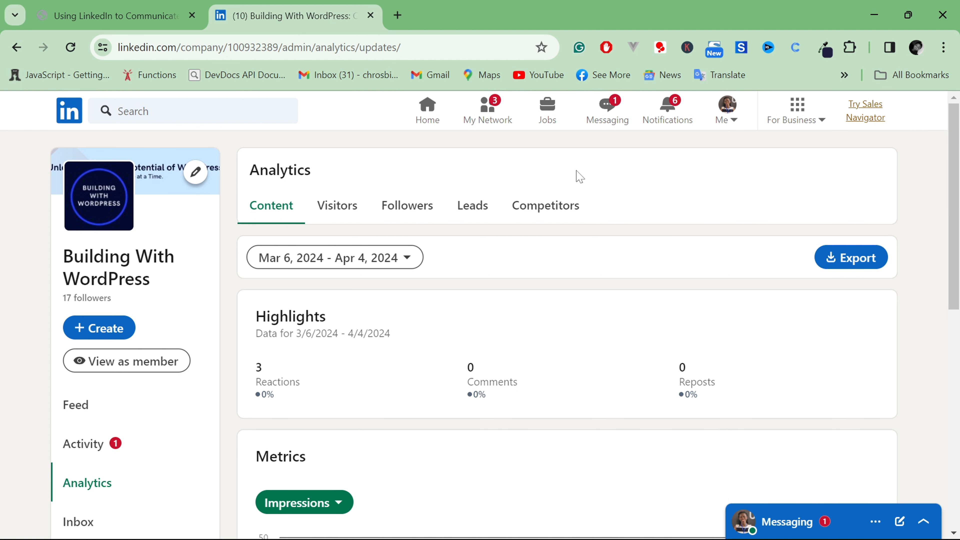
{"action": "scroll", "coordinate": [176, 475], "scroll_direction": "down", "scroll_amount": 6}
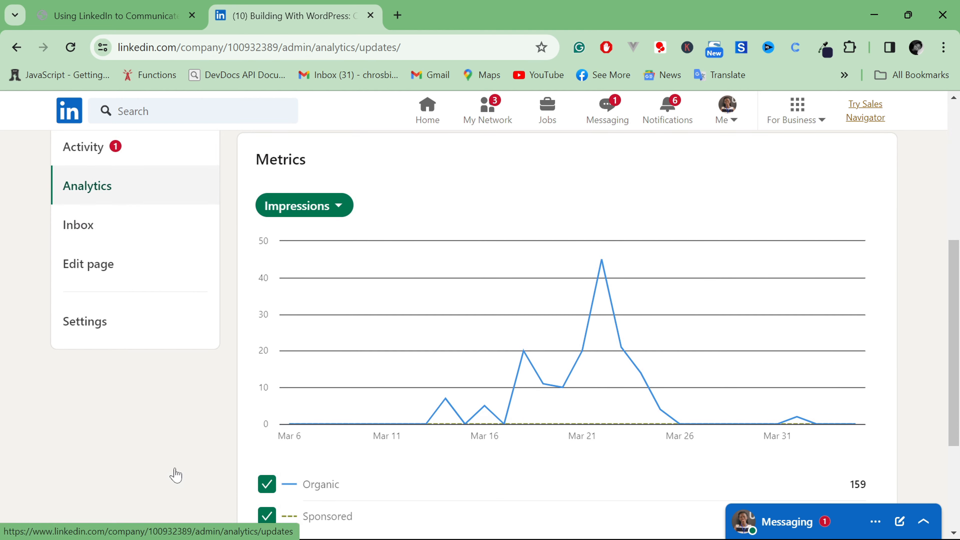
{"action": "scroll", "coordinate": [133, 250], "scroll_direction": "up", "scroll_amount": 2}
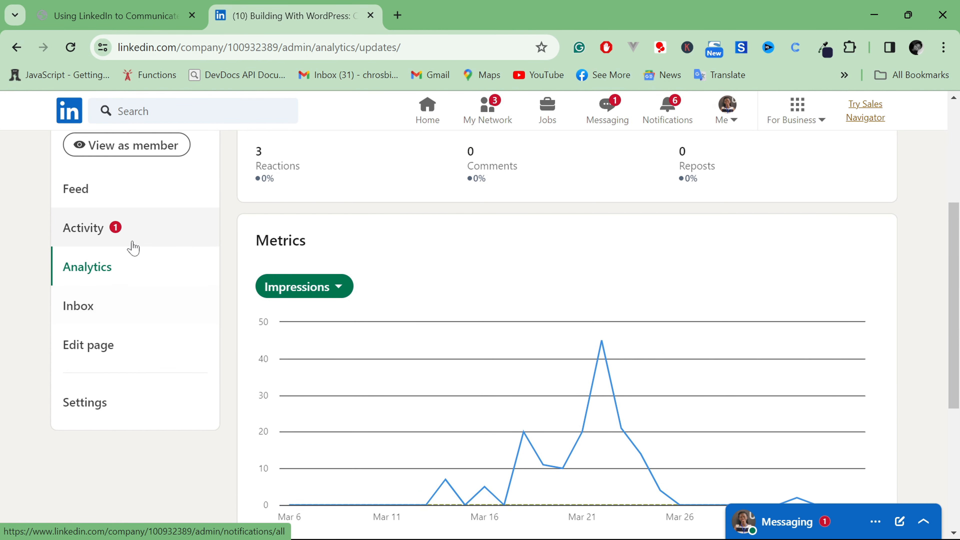
Open the page's settings and view the list of page admins under Manage admins
{"action": "left_click", "coordinate": [87, 403]}
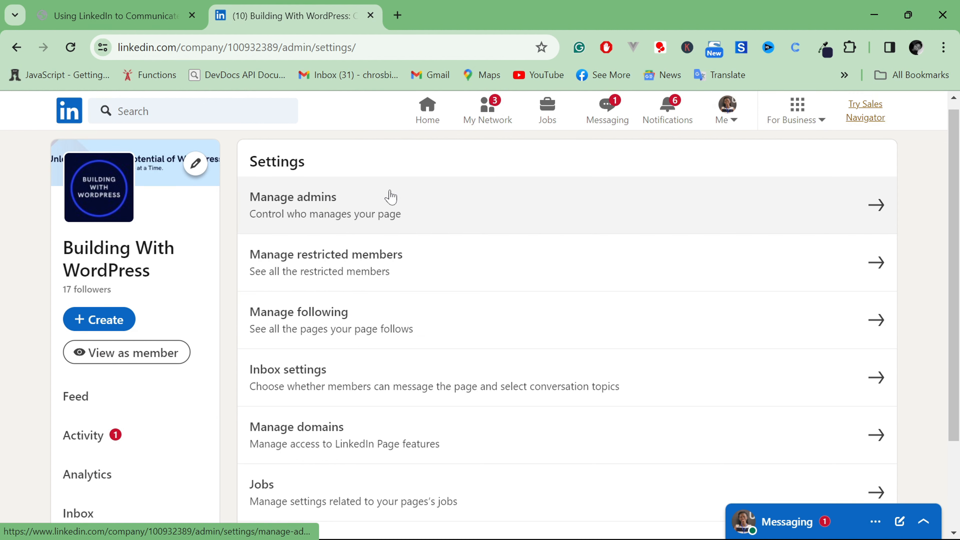
{"action": "left_click", "coordinate": [676, 207]}
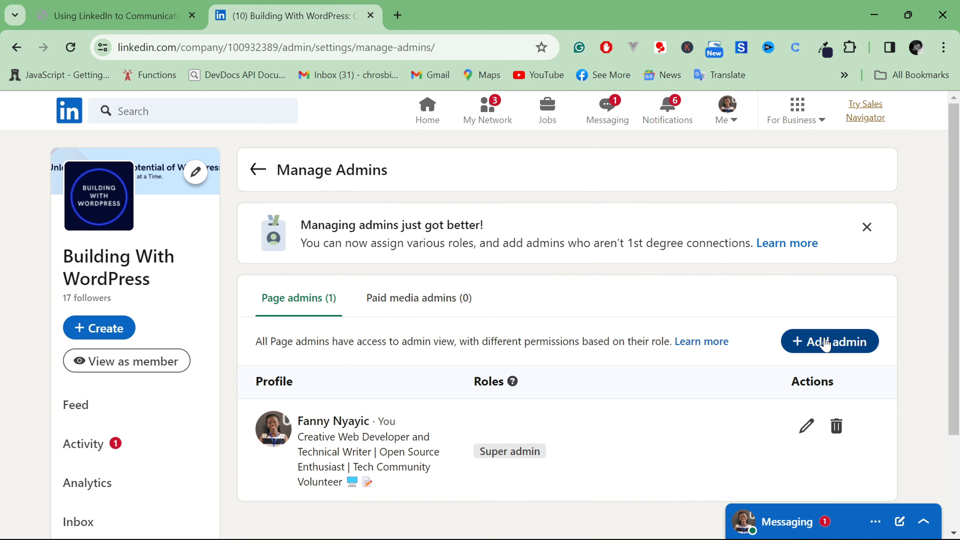
Try adding a connection as a page admin with the Super admin role, and discard the changes without saving
{"action": "left_click", "coordinate": [824, 341]}
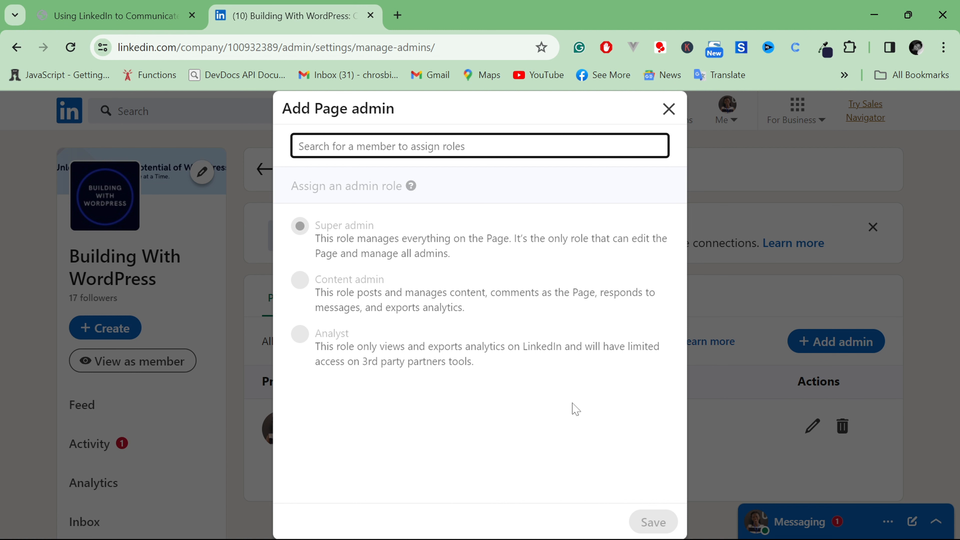
{"action": "type", "text": "f"}
{"action": "left_click", "coordinate": [385, 186]}
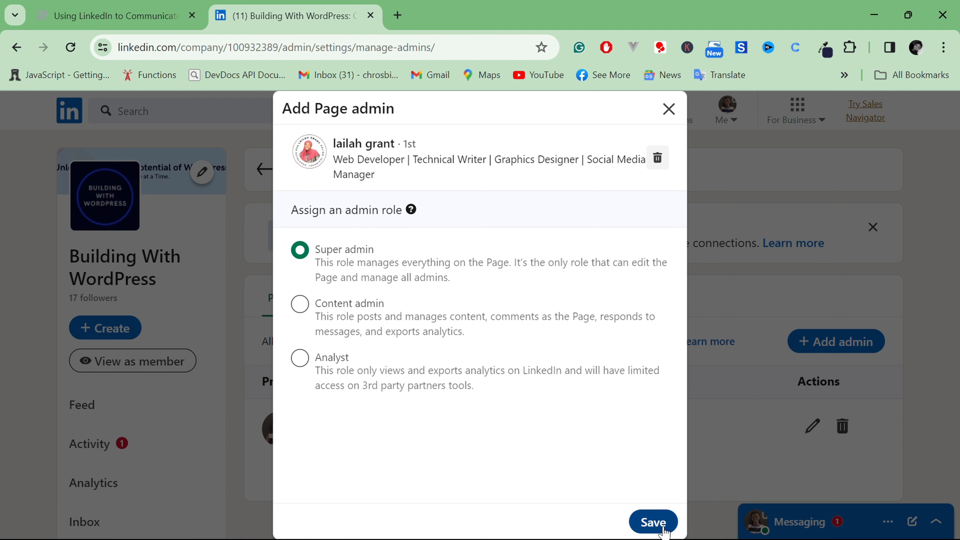
{"action": "left_click", "coordinate": [668, 109]}
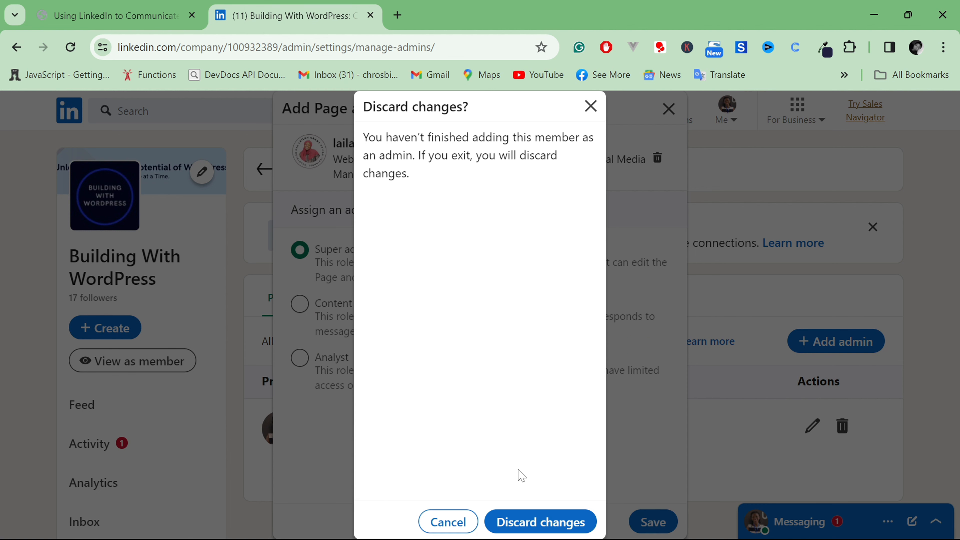
{"action": "left_click", "coordinate": [554, 526]}
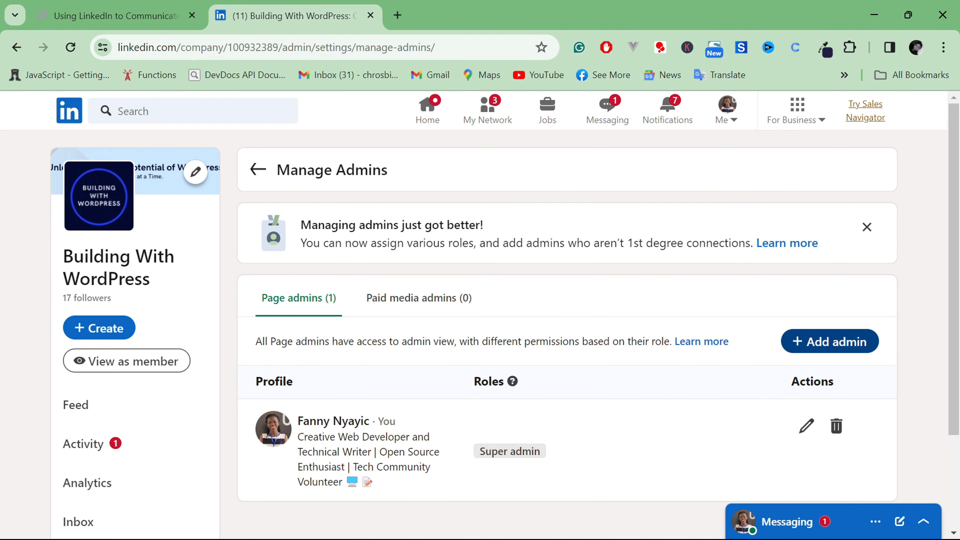